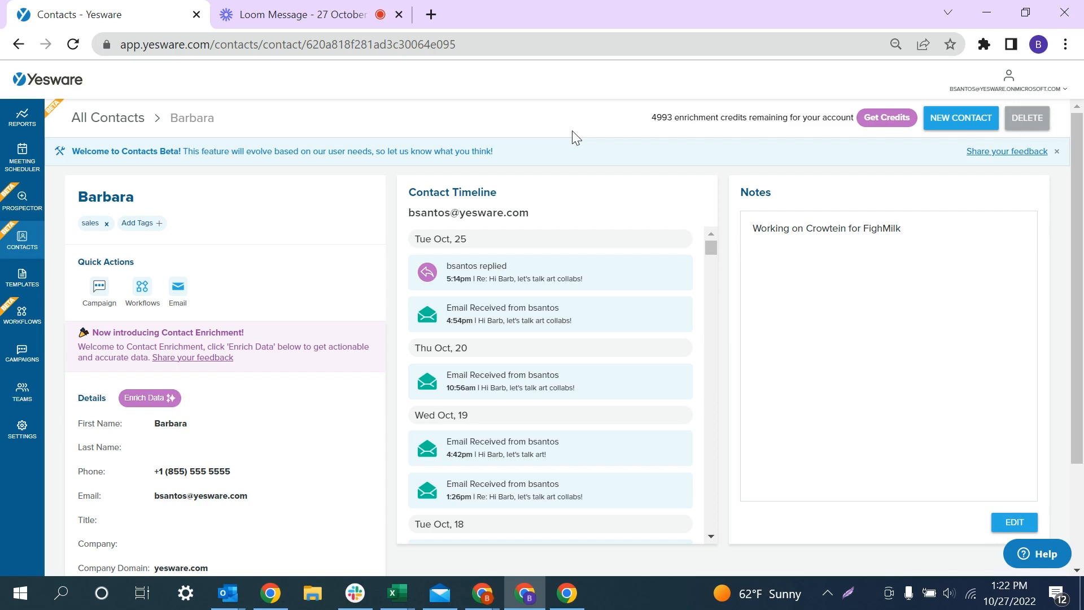
# Search all contacts by the contact's first name and filter the results to the sales tag
pyautogui.click(13, 242)
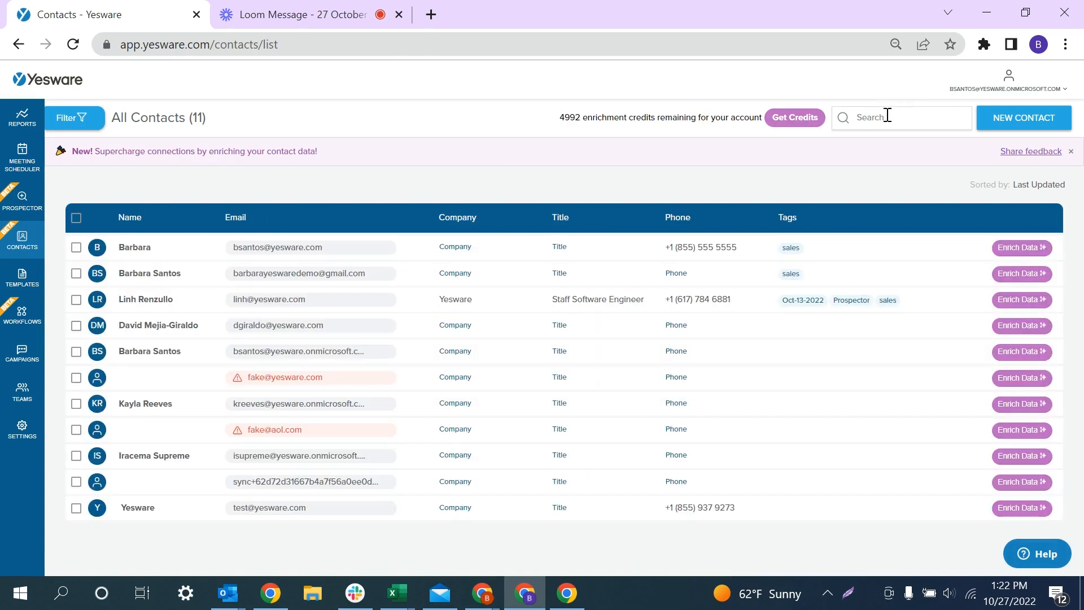
pyautogui.click(885, 116)
pyautogui.write('barbara')
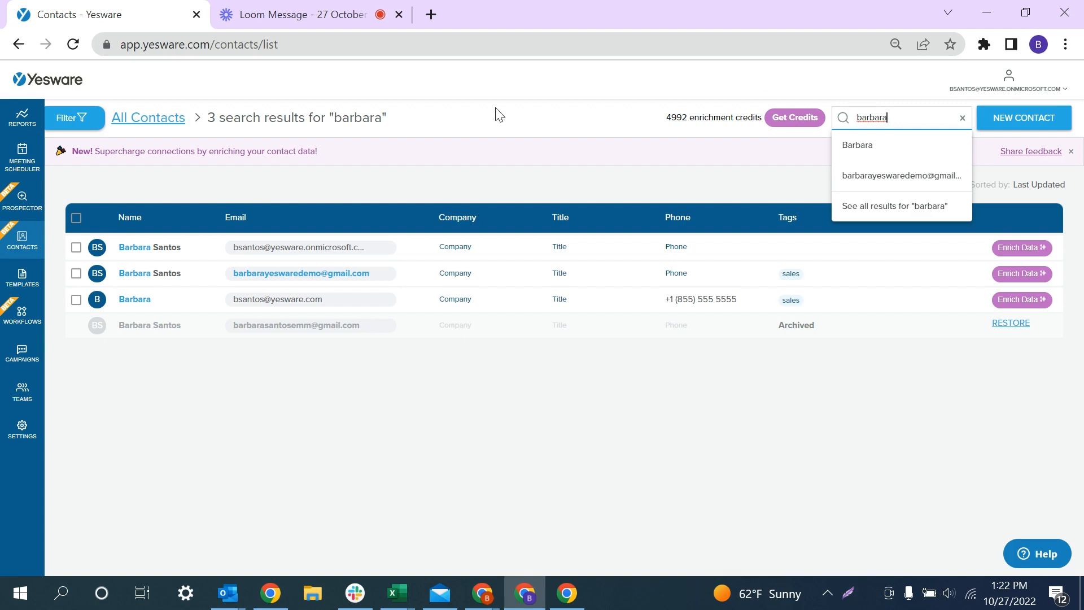
pyautogui.click(86, 118)
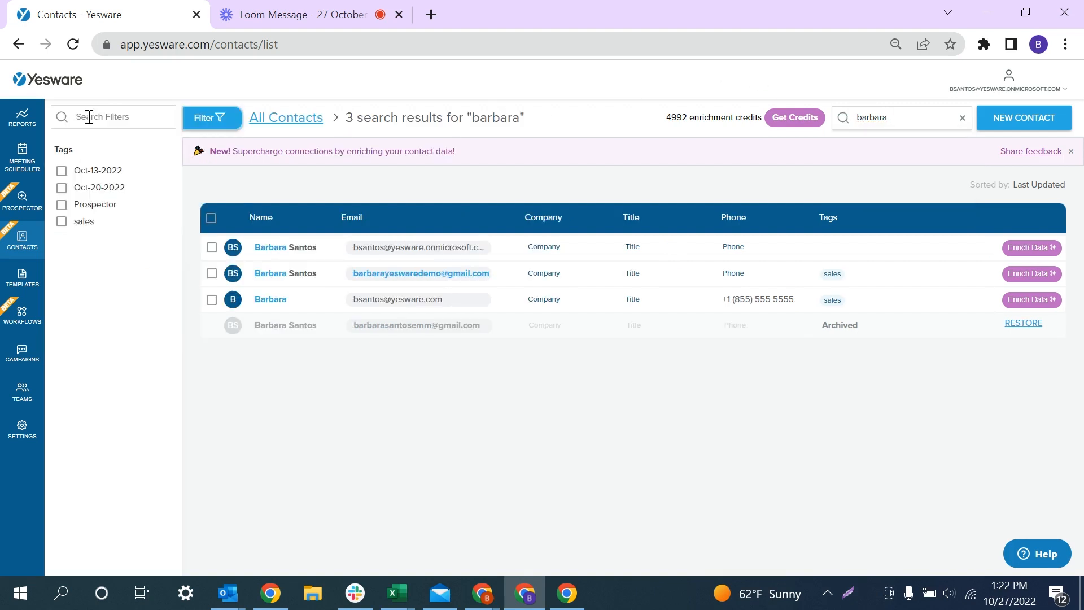
pyautogui.click(61, 221)
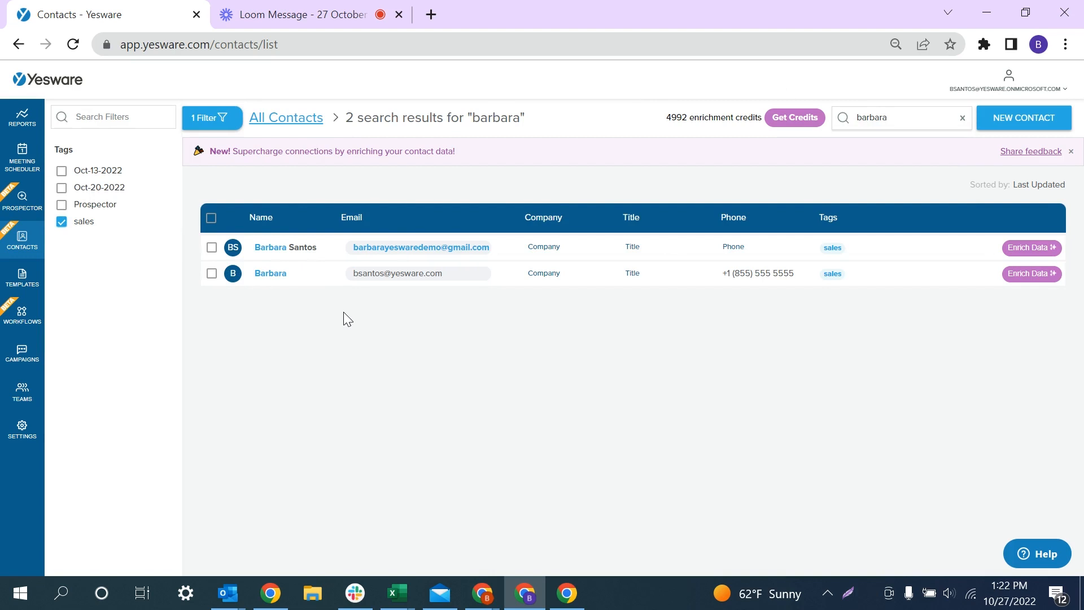
# Open the sales-tagged contact, set their title to CSM, and start enriching their data
pyautogui.click(325, 281)
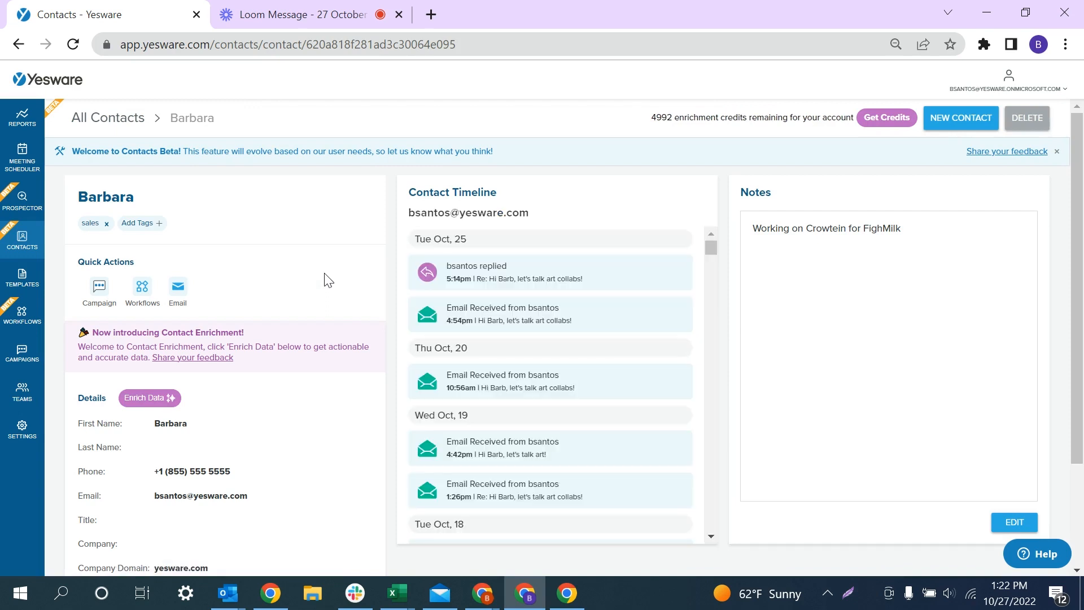
pyautogui.click(177, 521)
pyautogui.write('CSM')
pyautogui.press('Return')
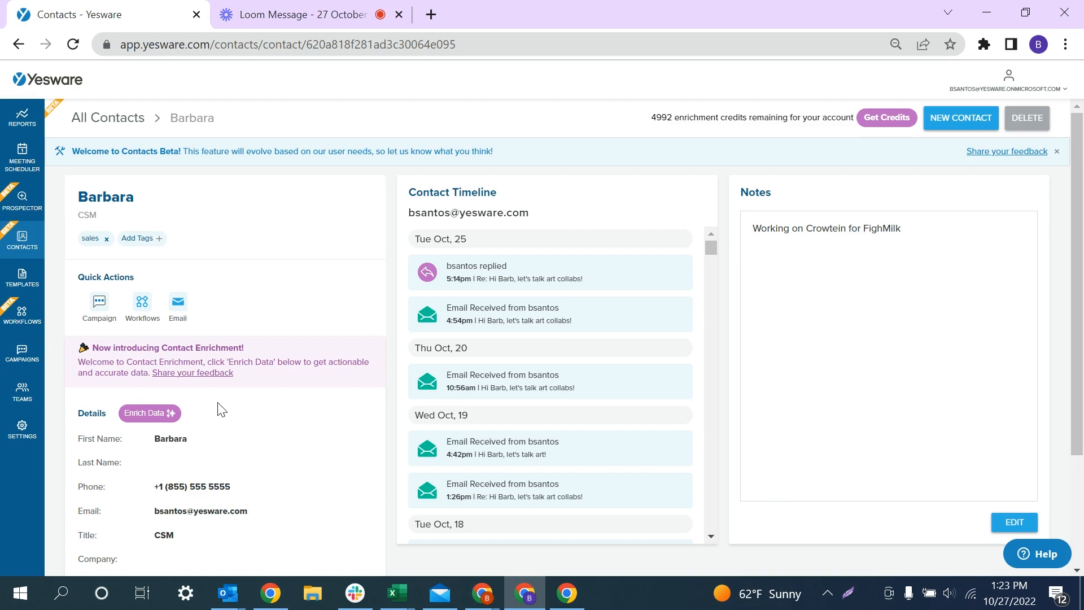
pyautogui.click(152, 412)
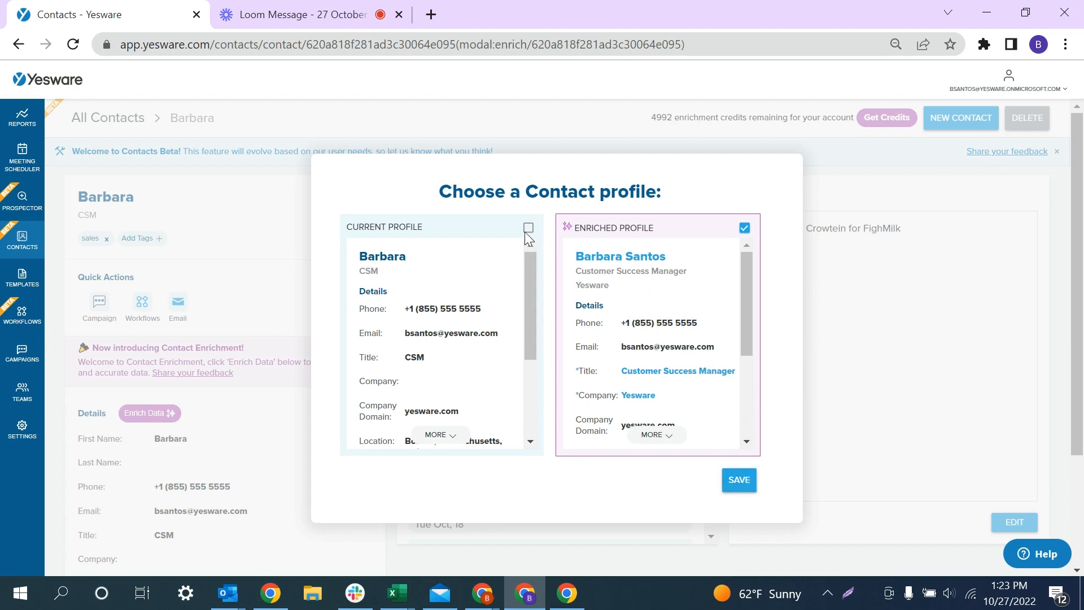
# Save the Enriched Profile, giving the contact title Customer Success Manager and company Yesware
pyautogui.click(739, 480)
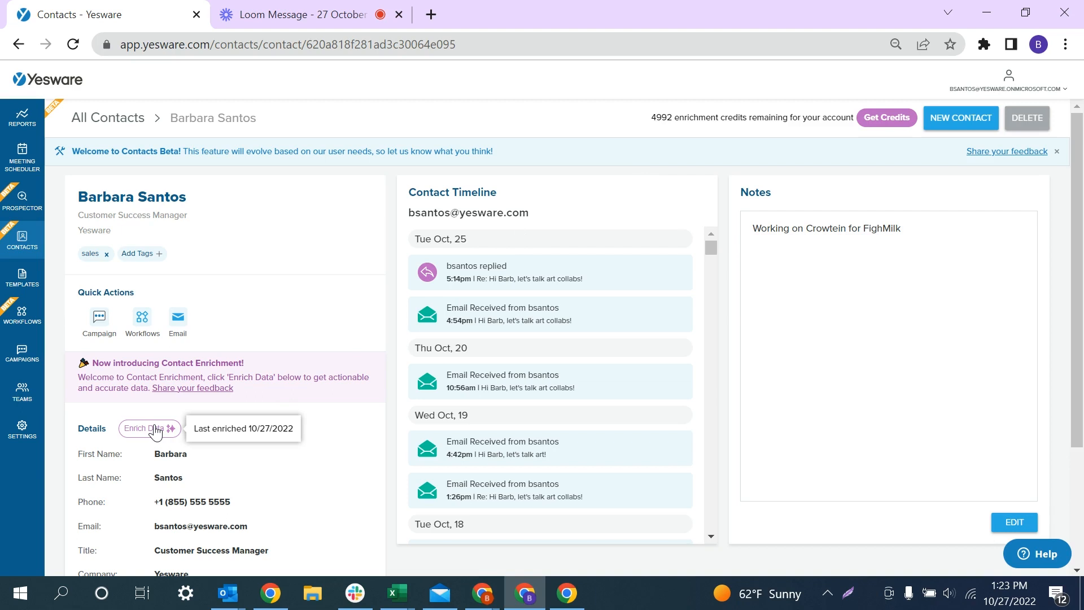
pyautogui.scroll(-1, 422, 397)
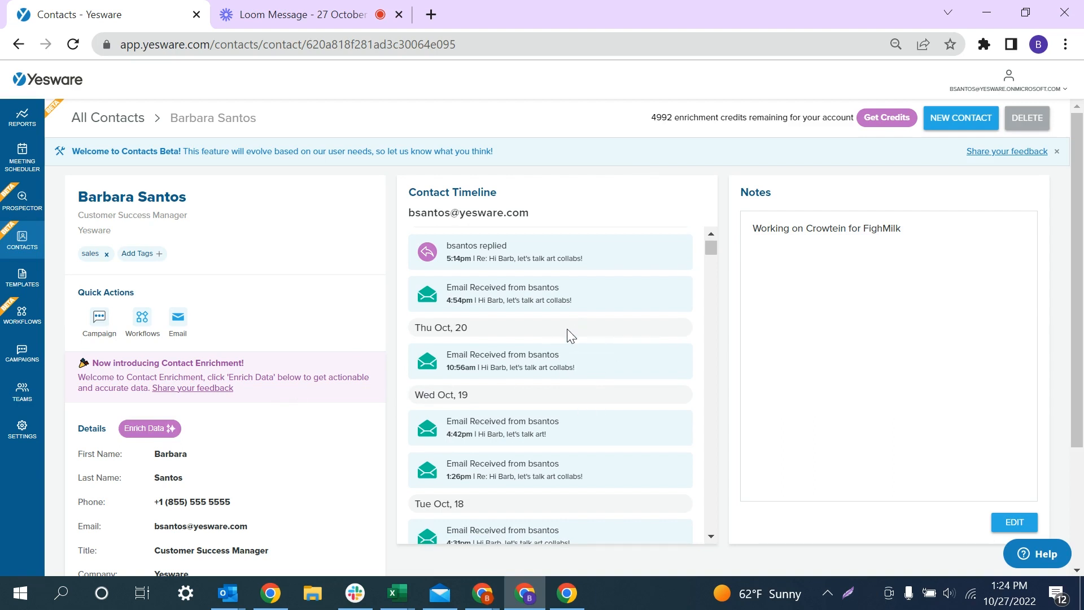
pyautogui.scroll(-5, 567, 331)
pyautogui.scroll(-10, 567, 331)
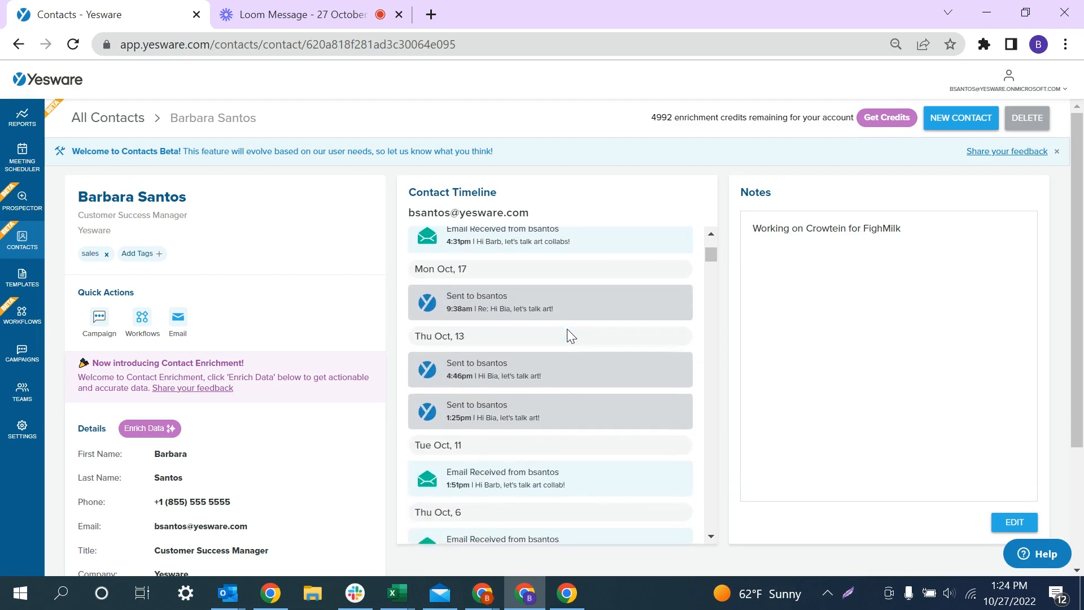
pyautogui.scroll(-8, 566, 329)
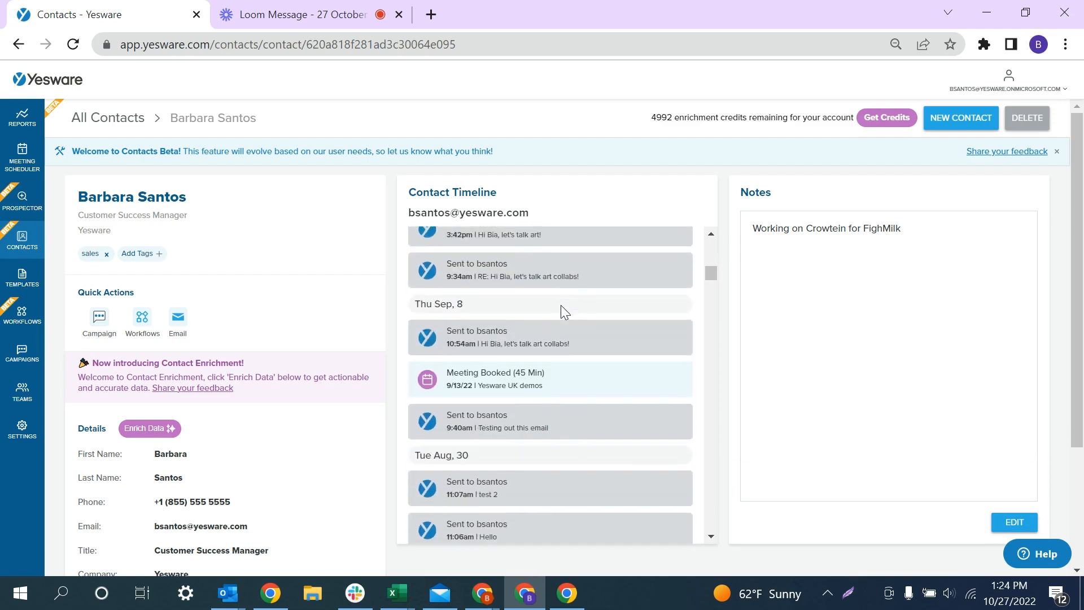
pyautogui.scroll(7, 561, 310)
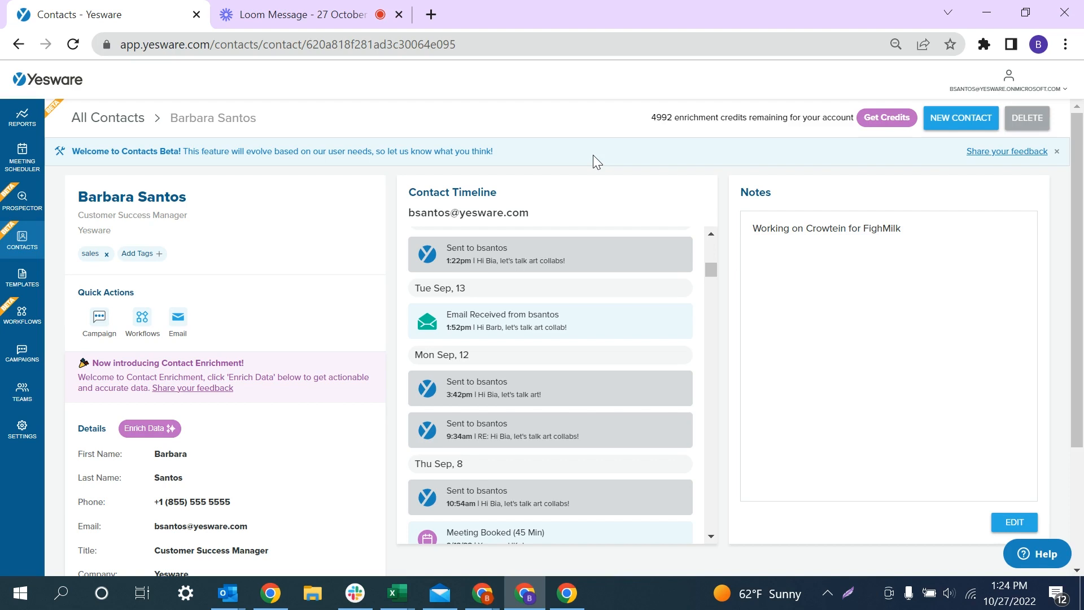
# Create a new contact with a pasted work e-mail address and the corrected first name
pyautogui.click(969, 128)
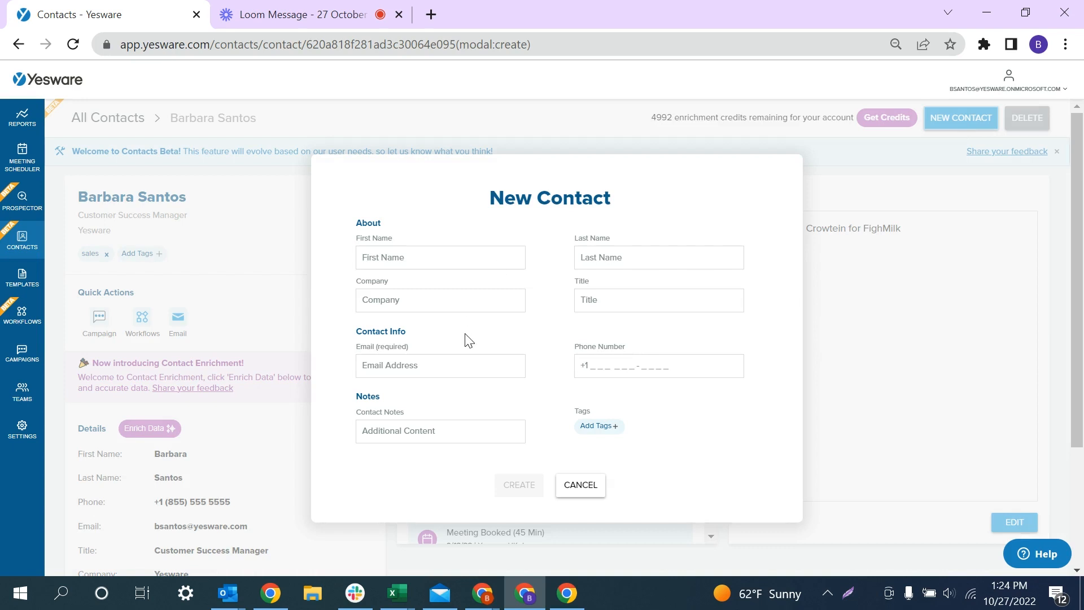
pyautogui.click(401, 366)
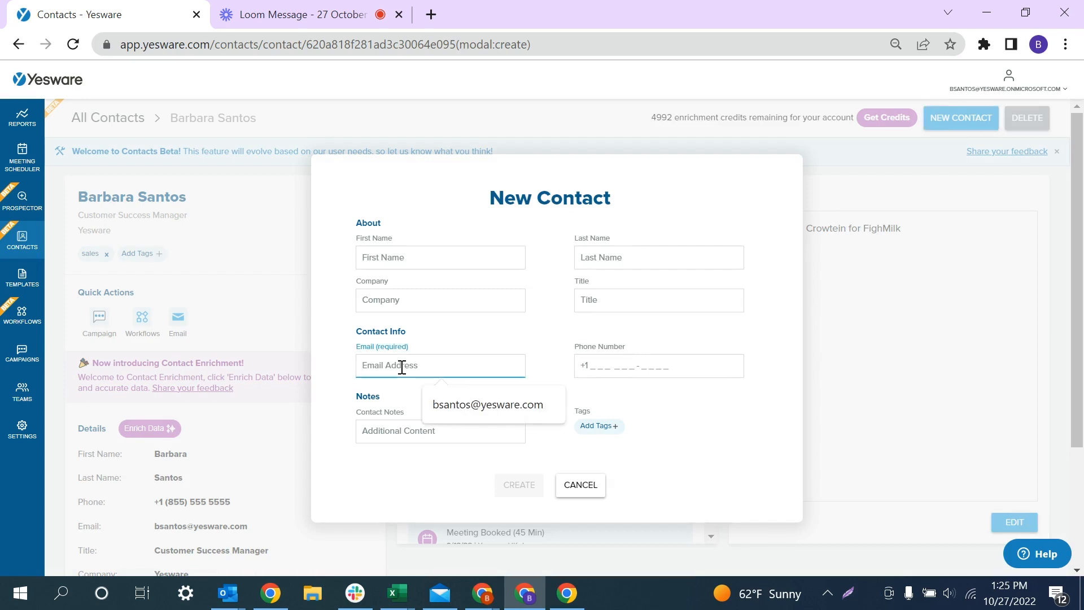
pyautogui.hotkey('ctrl', 'v')
pyautogui.click(401, 259)
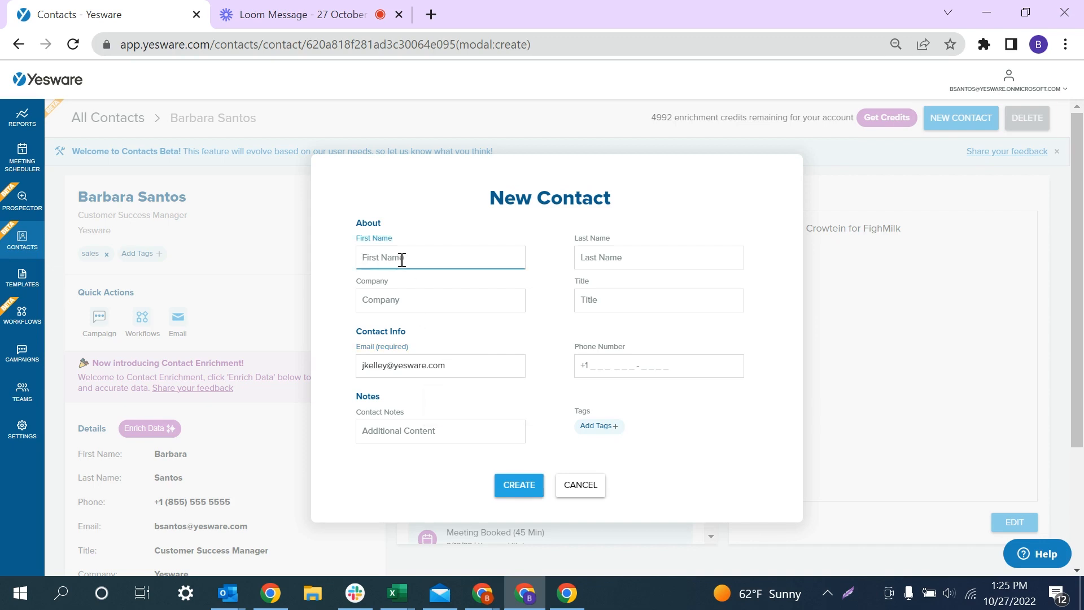
pyautogui.write('jENN')
pyautogui.press('BackSpace')
pyautogui.press('BackSpace')
pyautogui.press('BackSpace')
pyautogui.press('BackSpace')
pyautogui.click(522, 491)
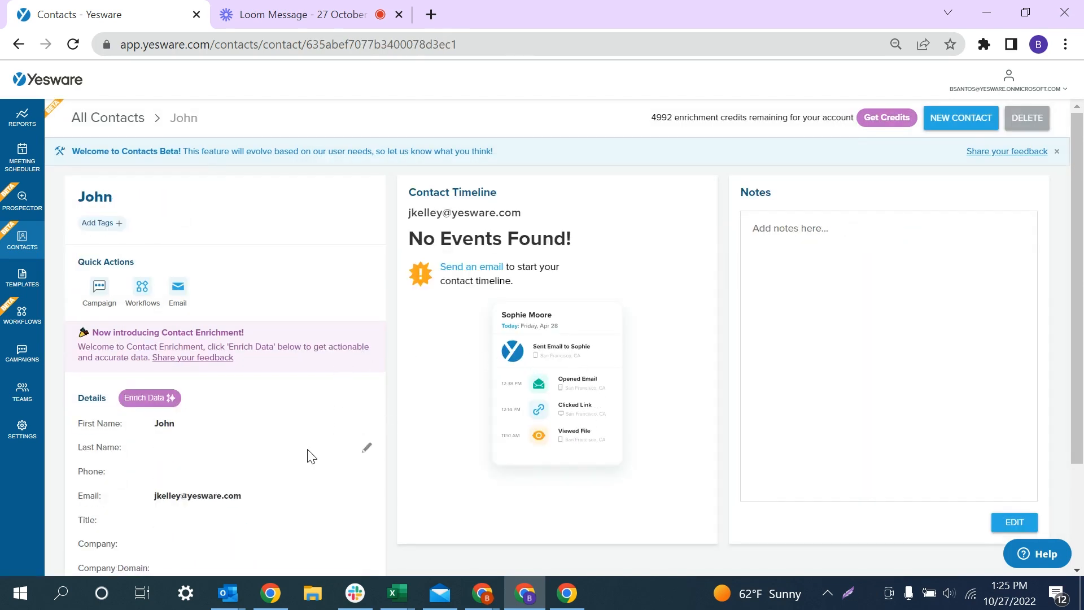
# Enter and save the new contact's last name in the Details section
pyautogui.scroll(-1, 307, 452)
pyautogui.click(173, 410)
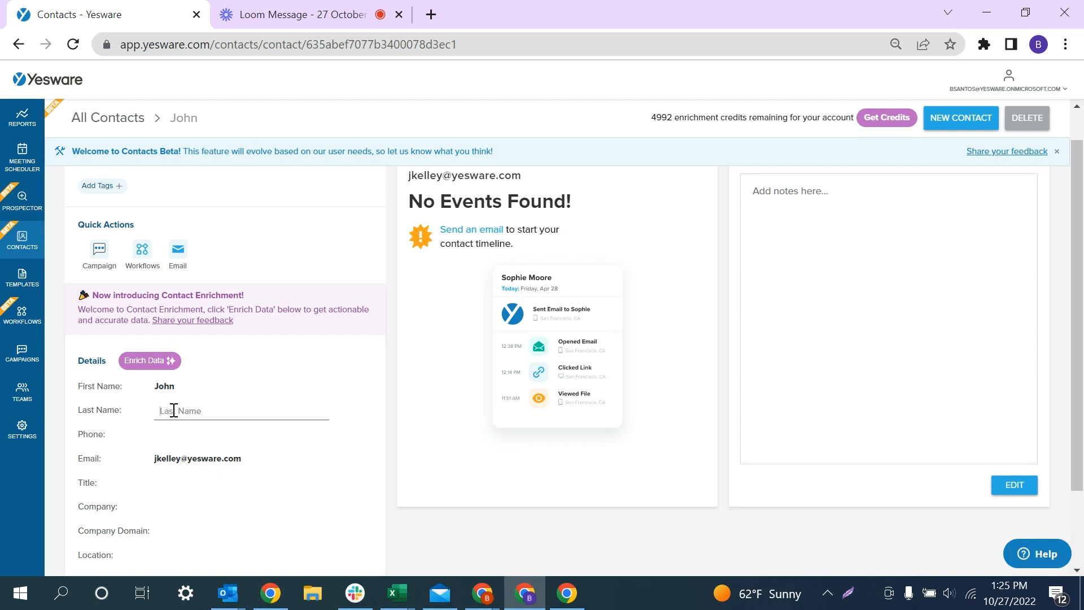
pyautogui.press('Return')
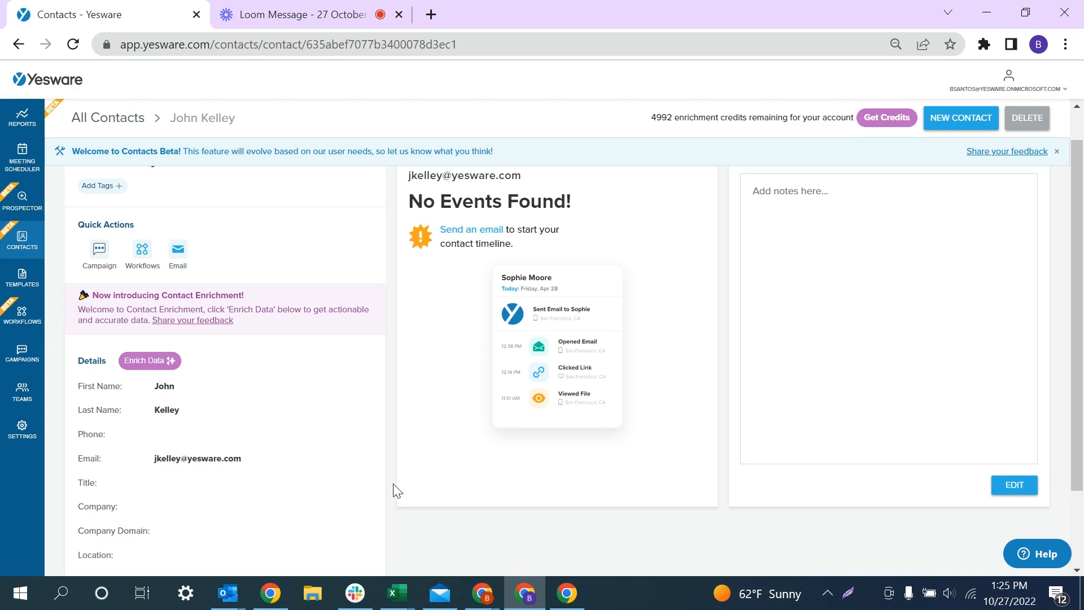
# Enrich the new contact, saving title Account Executive, company Yesware and domain yesware.com
pyautogui.click(171, 369)
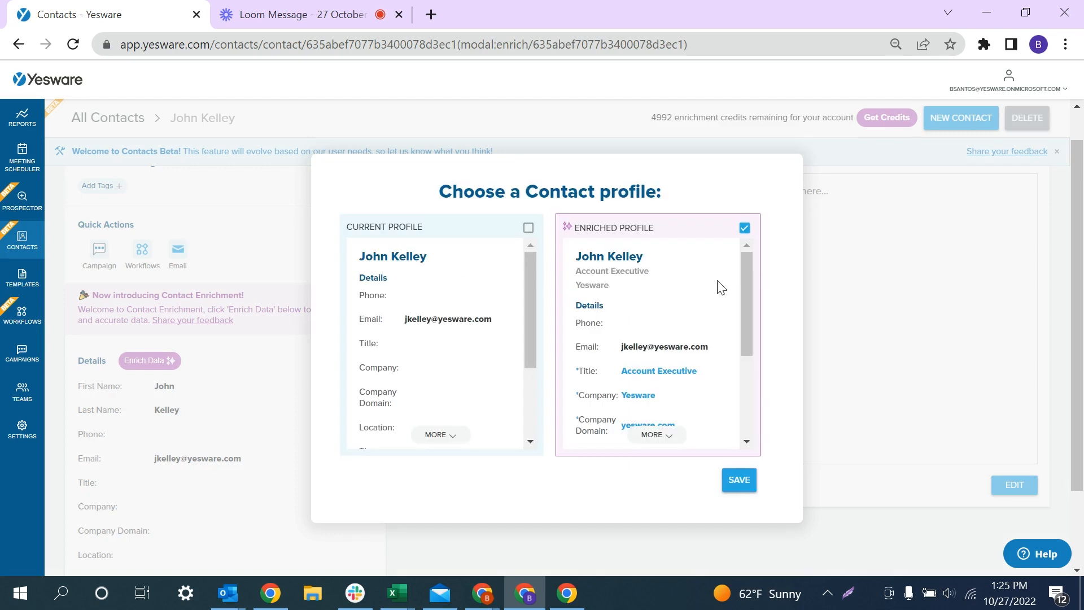
pyautogui.scroll(-3, 705, 339)
pyautogui.scroll(3, 705, 338)
pyautogui.click(741, 481)
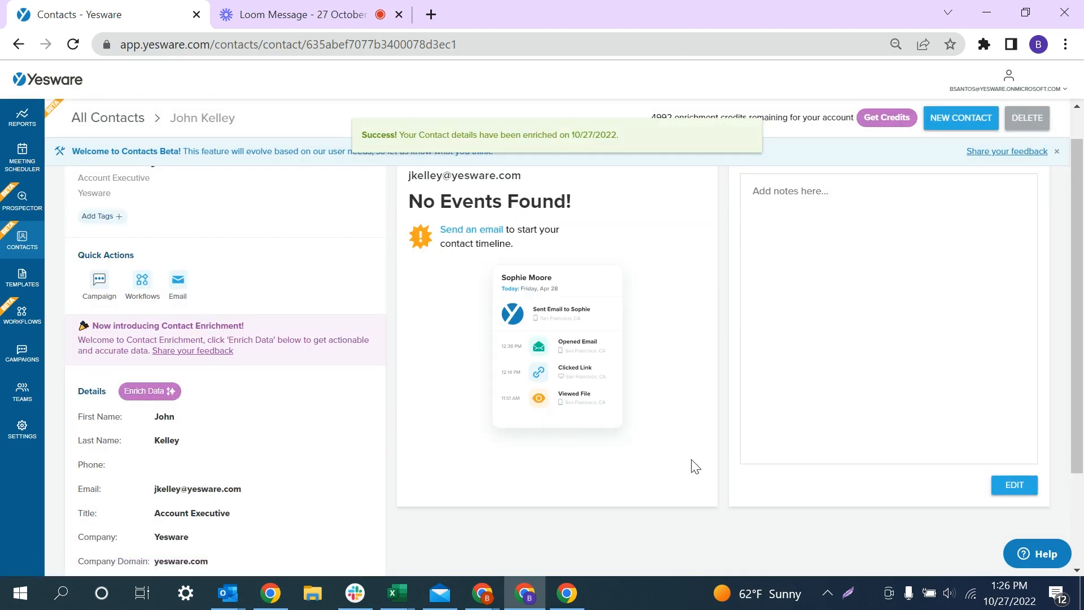
# Return to All Contacts (12) and select every contact in the list
pyautogui.click(9, 246)
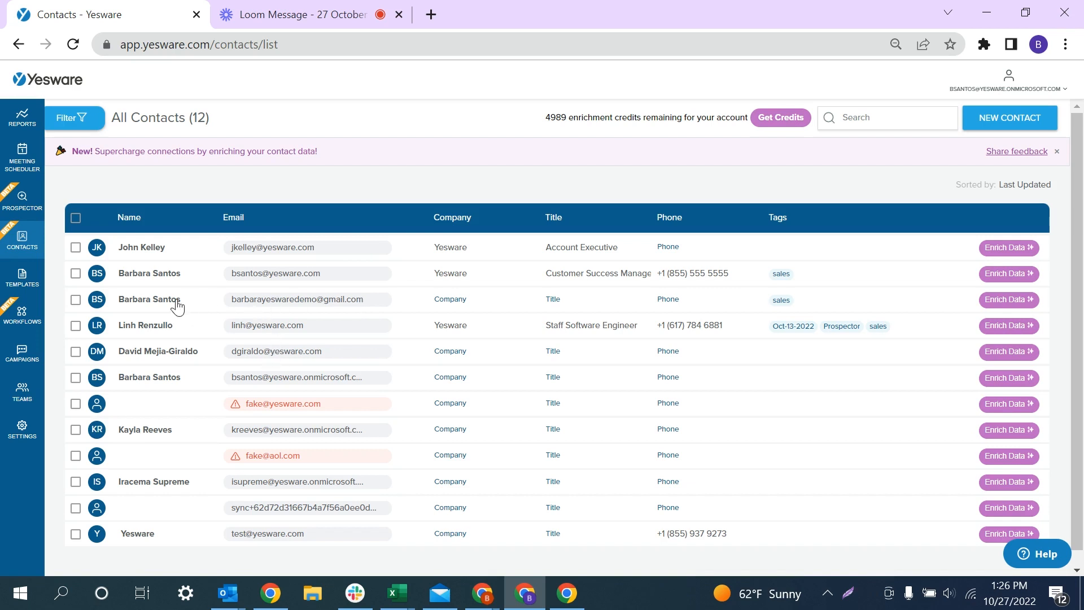
pyautogui.click(75, 247)
pyautogui.click(75, 273)
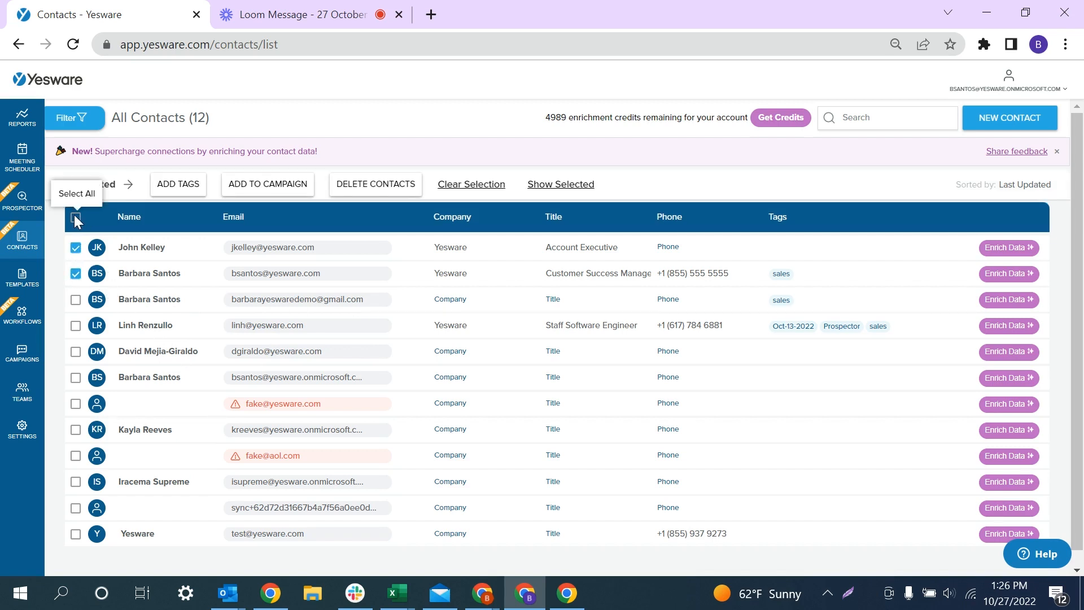
pyautogui.click(76, 217)
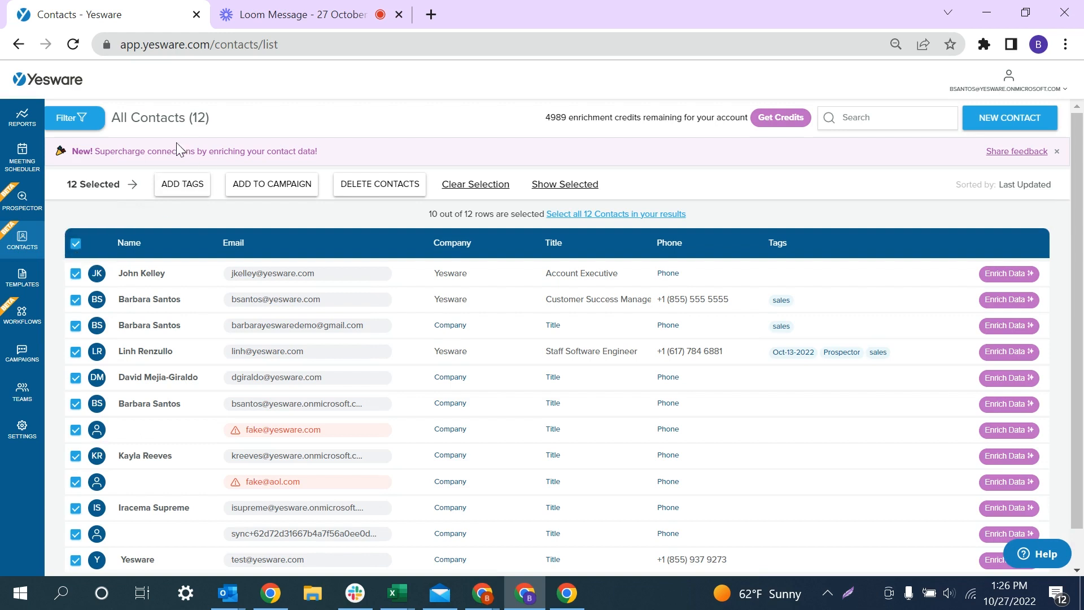